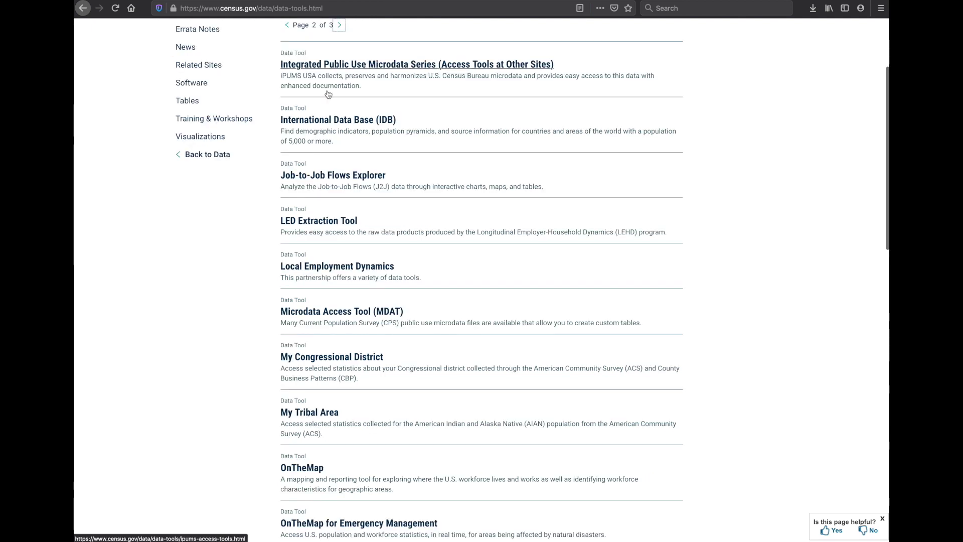
# Open the Employment topic page on the Census Bureau site.
pyautogui.scroll(-3, 382, 173)
pyautogui.scroll(-3, 382, 176)
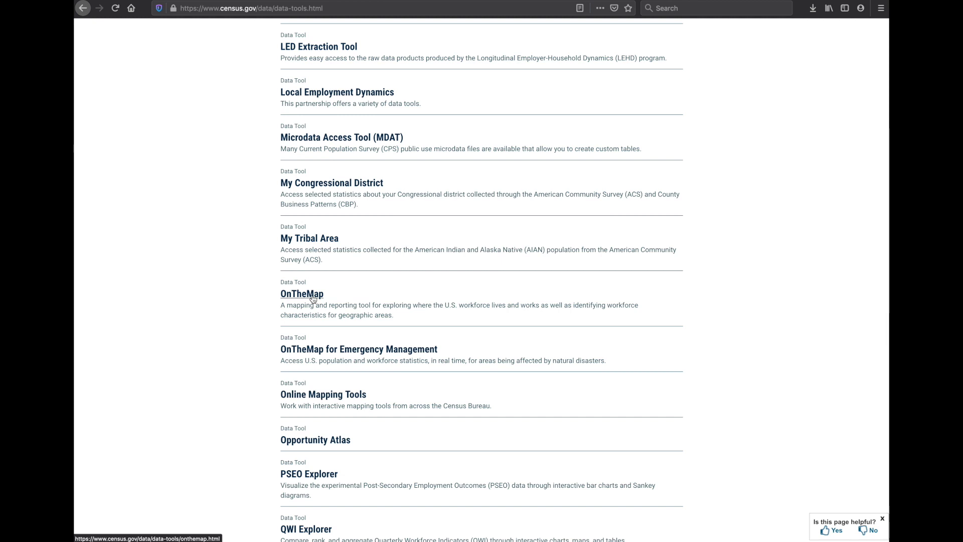
pyautogui.scroll(10, 361, 285)
pyautogui.moveTo(210, 61)
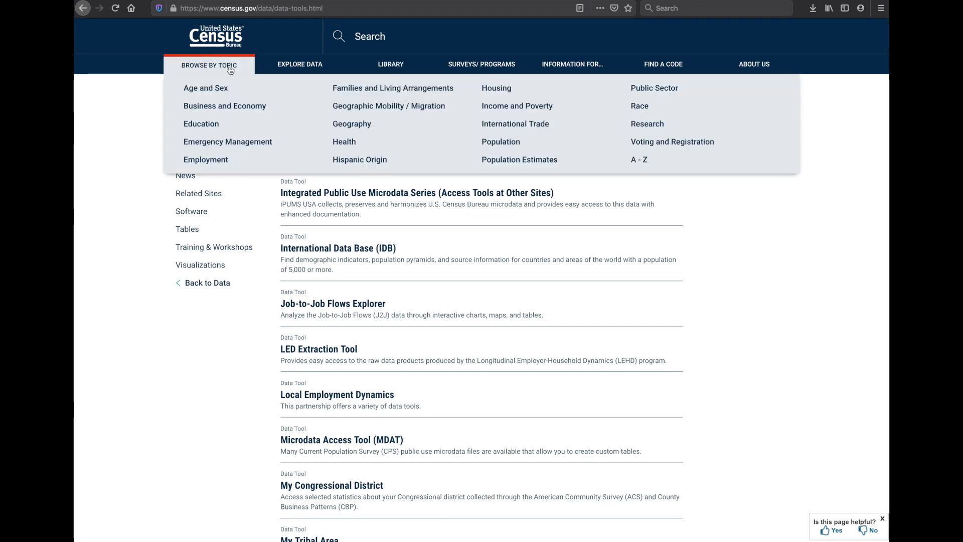
pyautogui.click(208, 160)
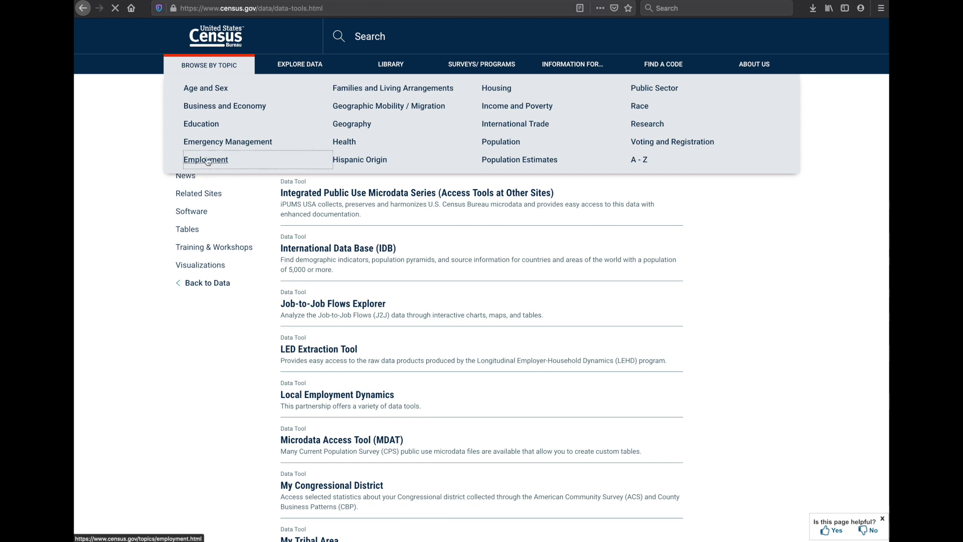
# Open the OnTheMap application from the Employment page's data section.
pyautogui.scroll(-3, 444, 148)
pyautogui.scroll(-6, 443, 147)
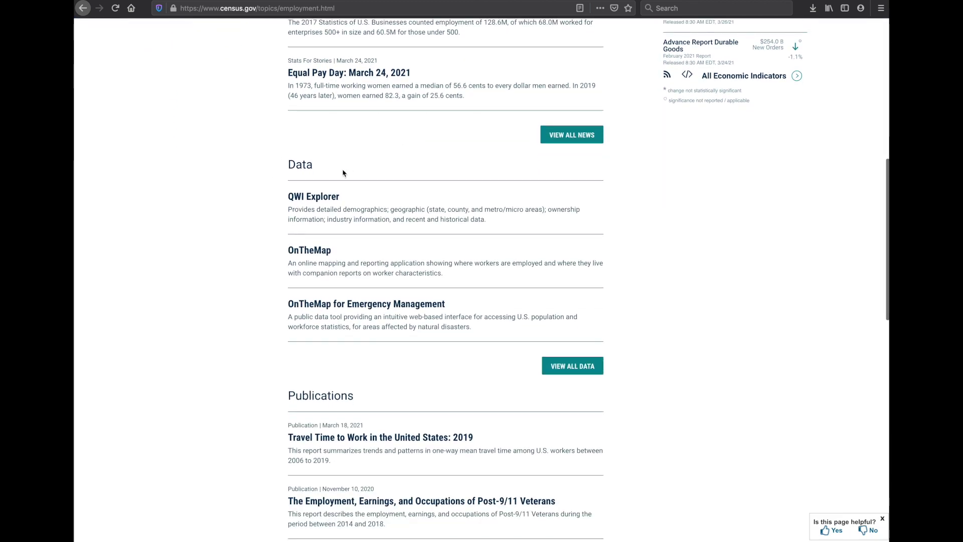
pyautogui.click(314, 251)
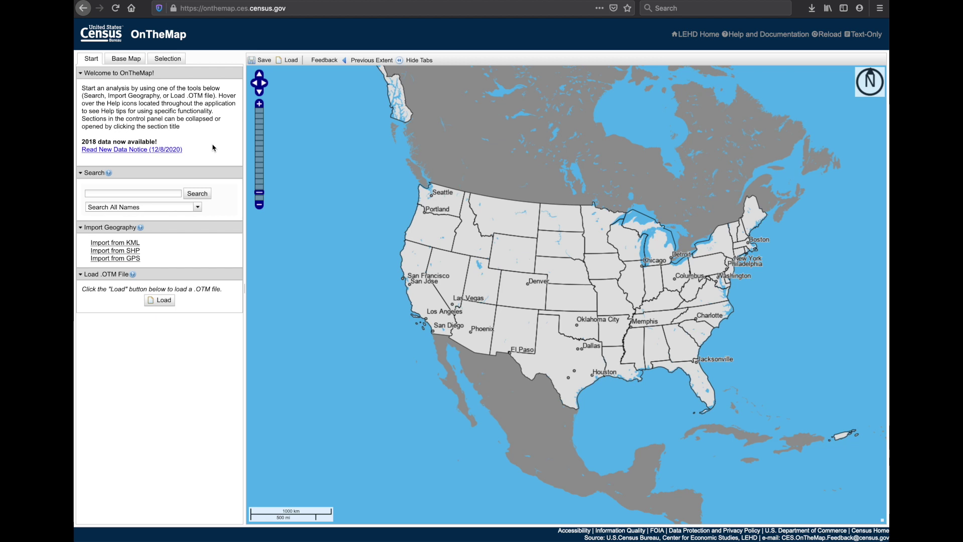
# Examine the geography types offered for the name search and the layers available for the base map.
pyautogui.click(159, 194)
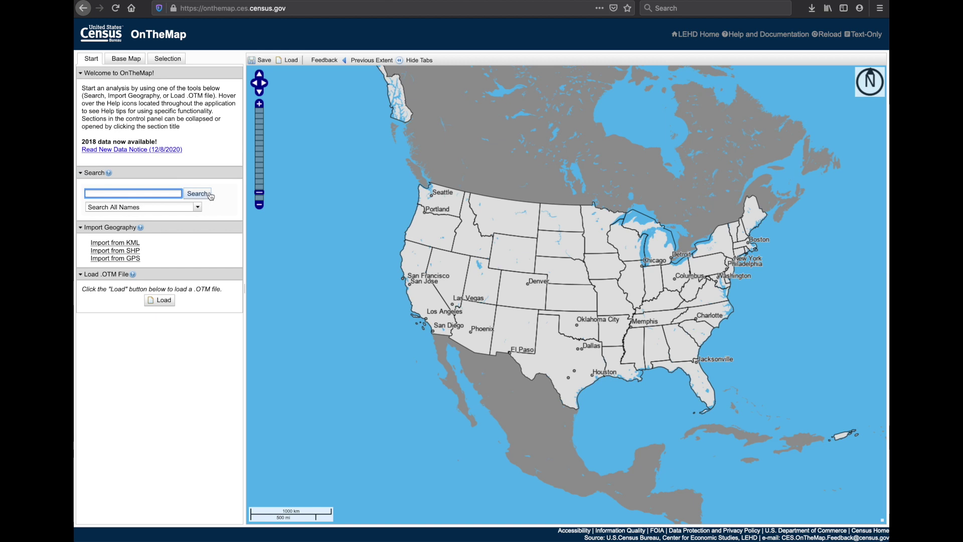
pyautogui.click(151, 208)
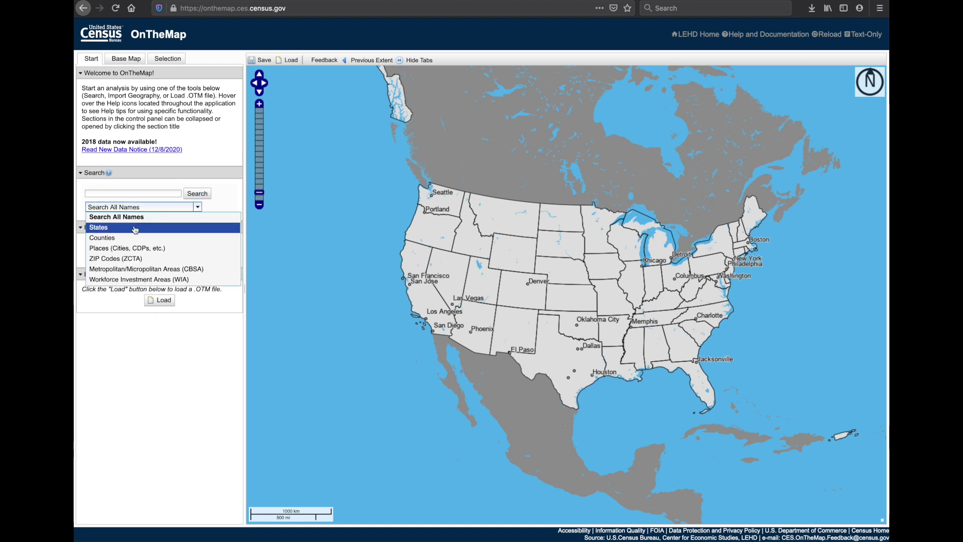
pyautogui.scroll(-6, 146, 241)
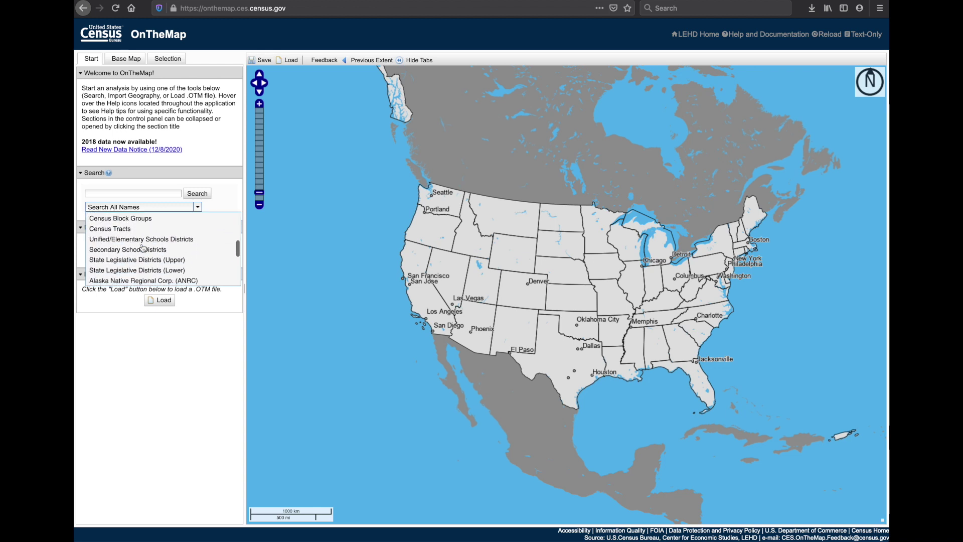
pyautogui.scroll(6, 156, 247)
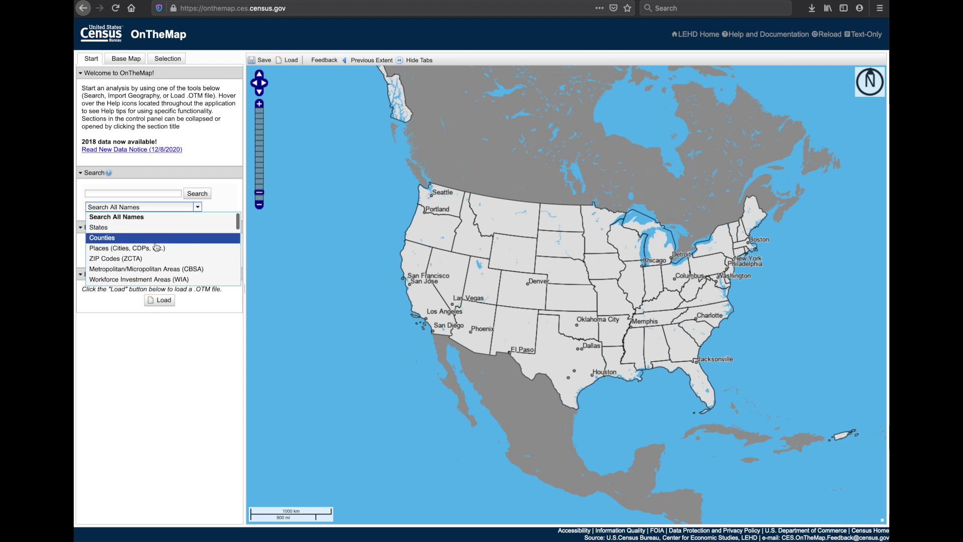
pyautogui.click(225, 206)
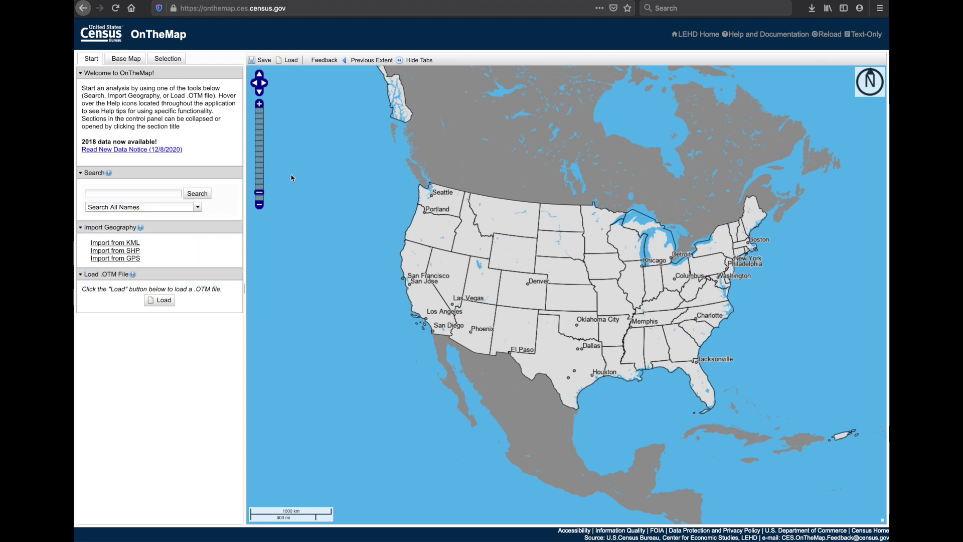
pyautogui.click(124, 63)
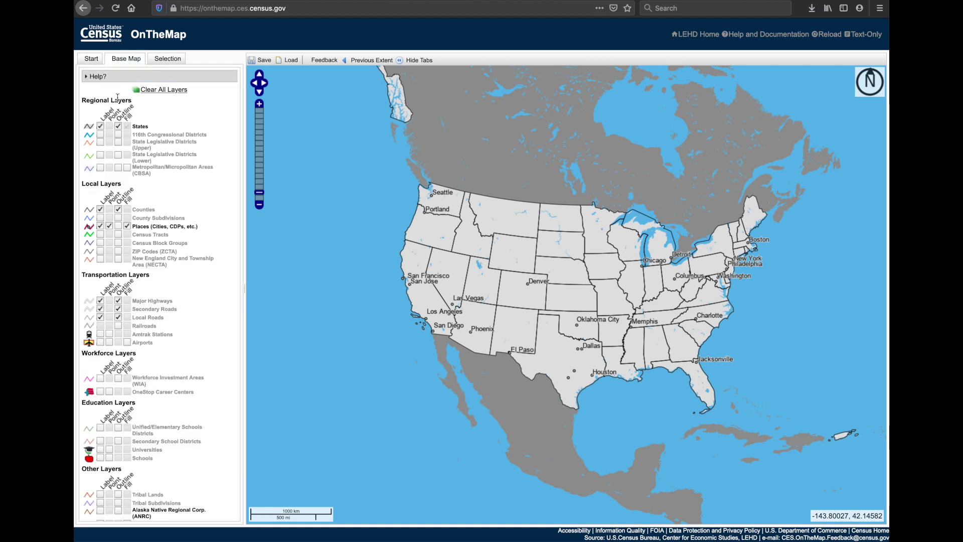
pyautogui.scroll(-2, 116, 196)
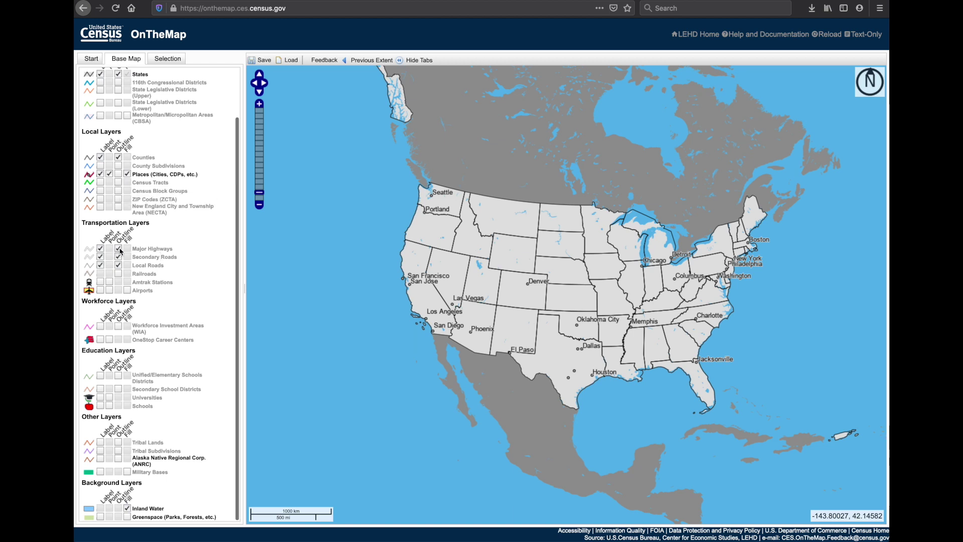
pyautogui.scroll(2, 178, 259)
pyautogui.scroll(-2, 185, 226)
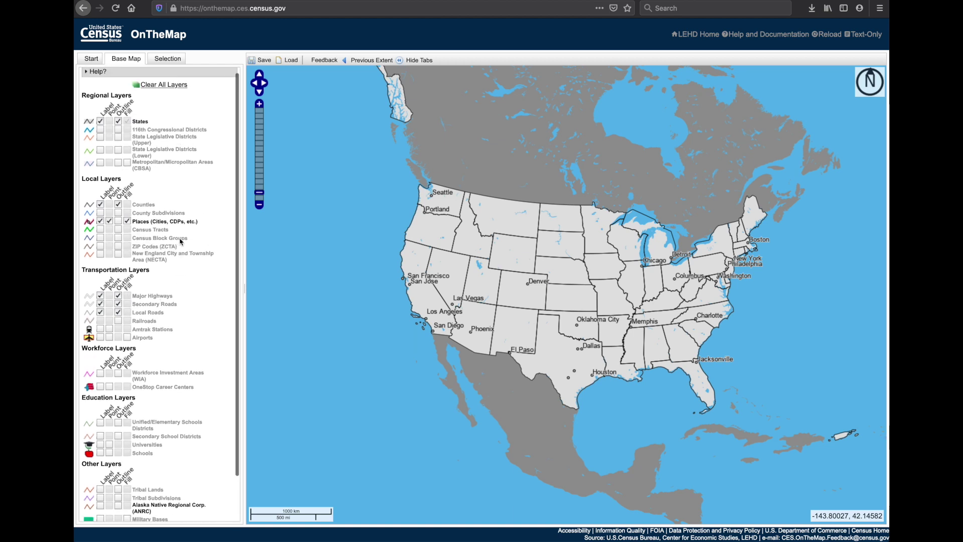
pyautogui.scroll(2, 181, 242)
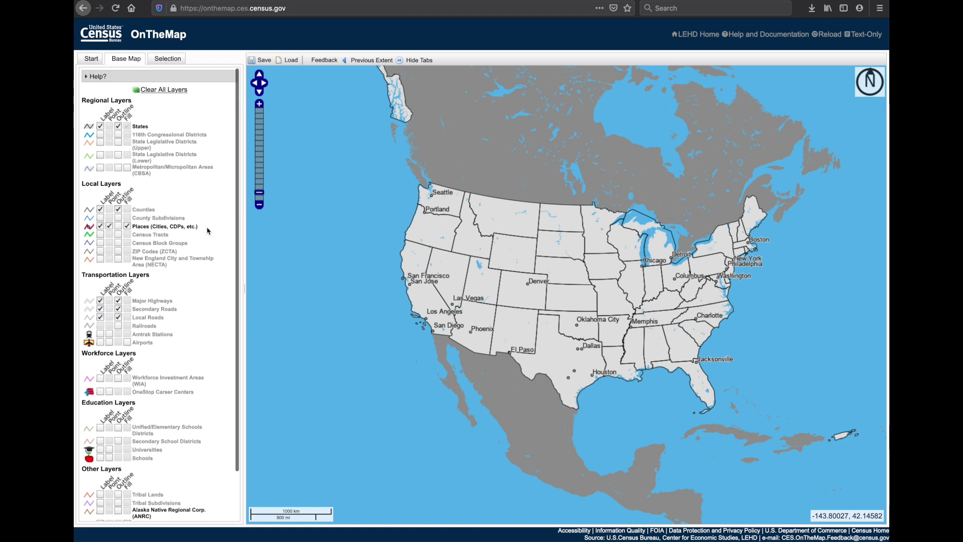
pyautogui.click(168, 58)
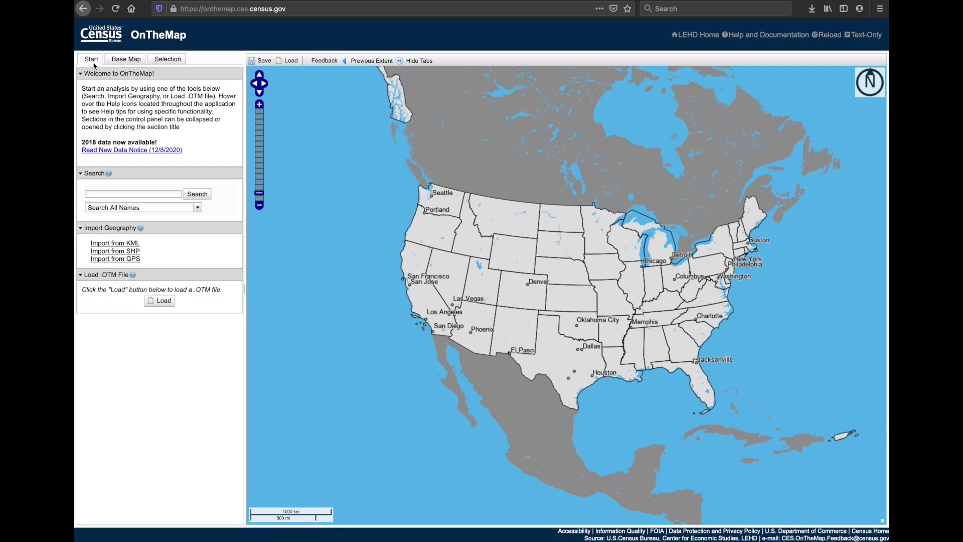
# Search all names for "Dallas" and look through the matching geographies.
pyautogui.click(132, 194)
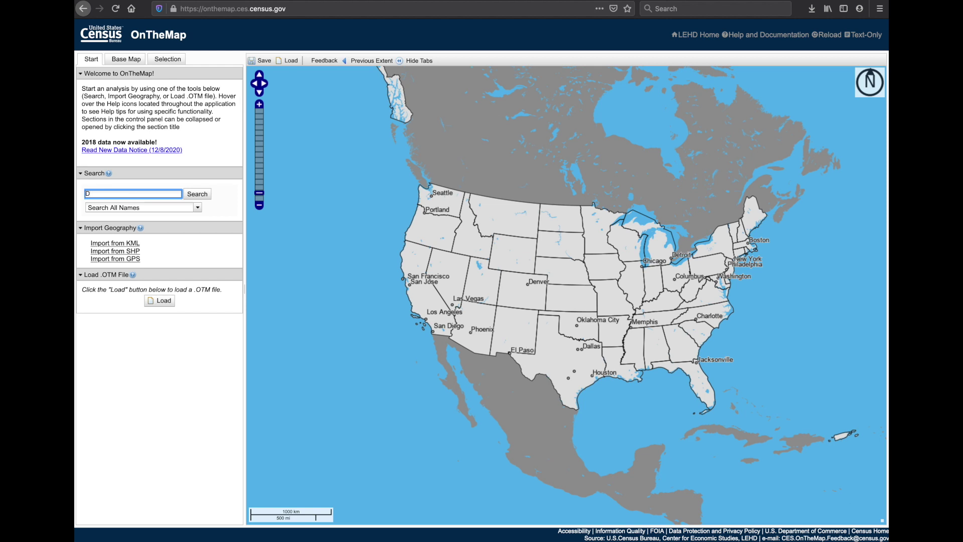
pyautogui.write('Dallas')
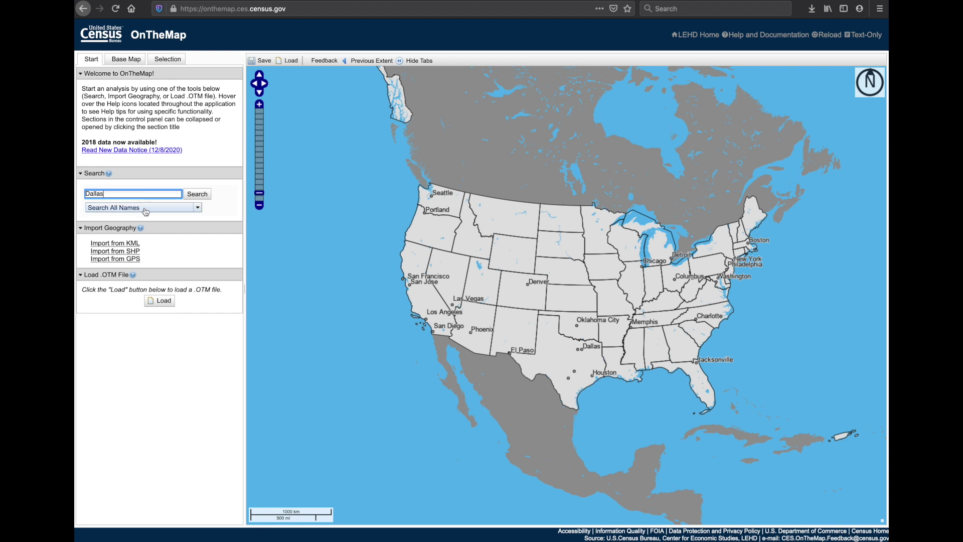
pyautogui.click(197, 194)
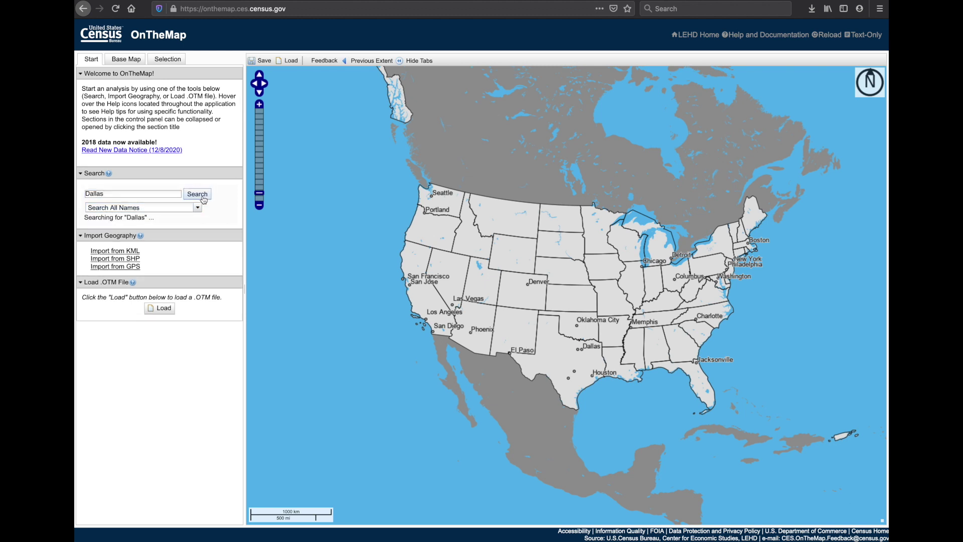
pyautogui.scroll(-10, 209, 232)
pyautogui.scroll(-15, 208, 231)
pyautogui.scroll(-10, 208, 232)
pyautogui.scroll(15, 209, 232)
pyautogui.scroll(15, 209, 232)
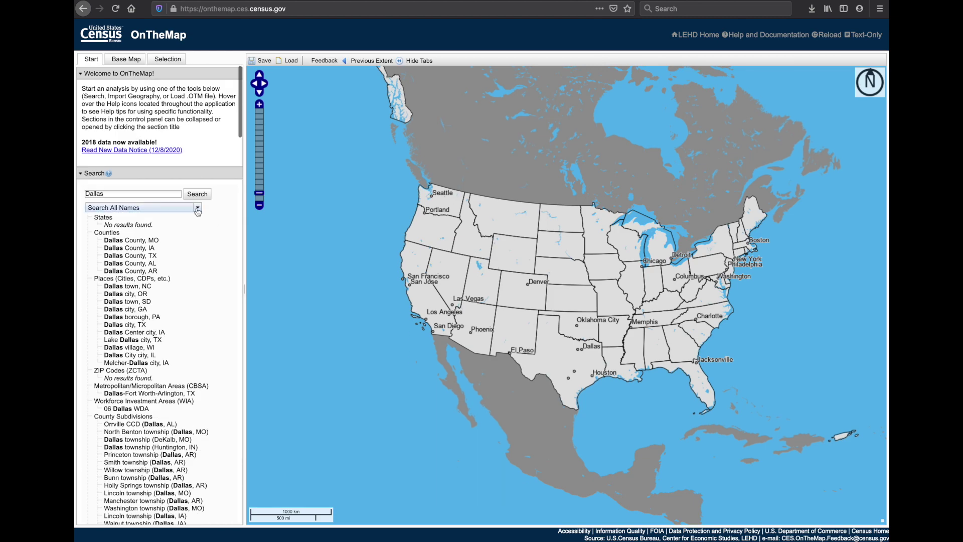
# Restrict the Dallas search to Places (Cities, CDPs, etc.) and choose Dallas city, TX.
pyautogui.click(198, 209)
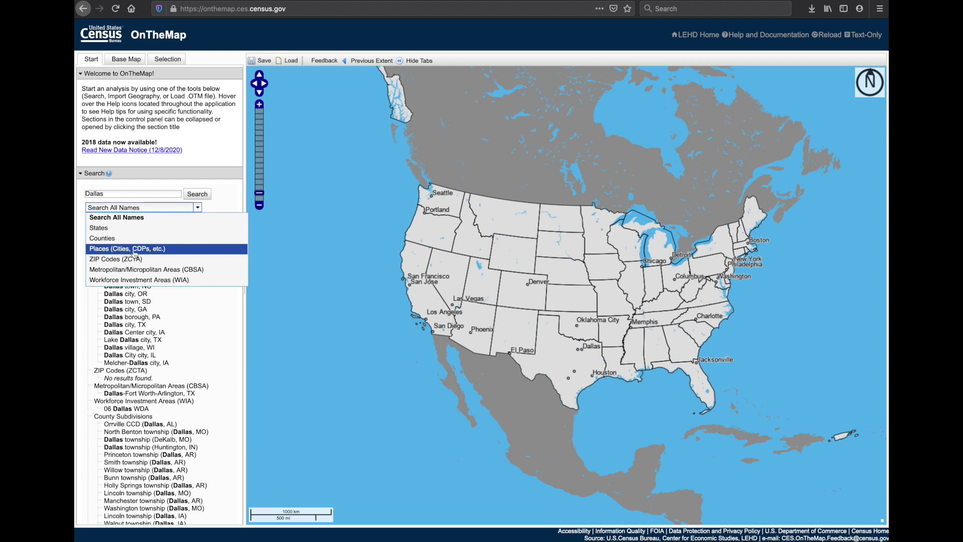
pyautogui.click(134, 249)
pyautogui.click(197, 194)
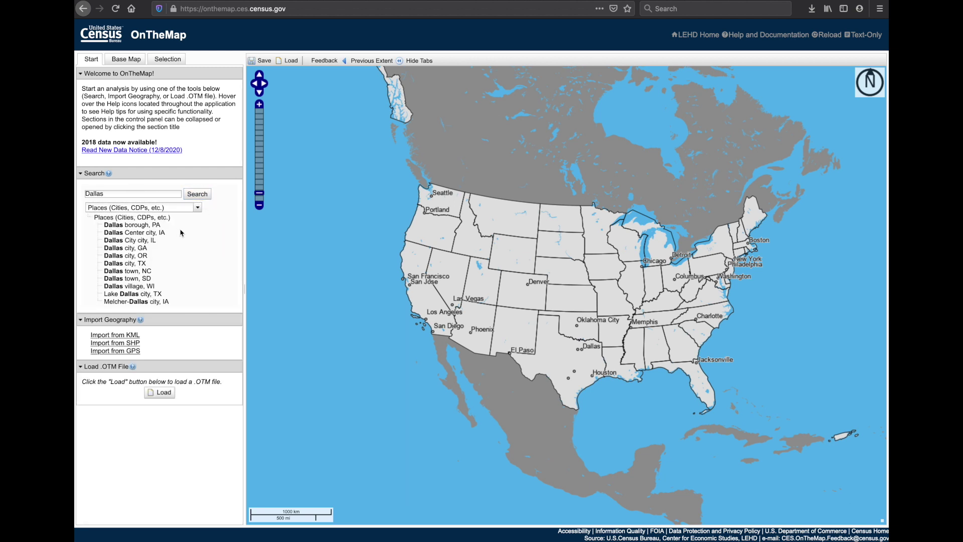
pyautogui.click(126, 265)
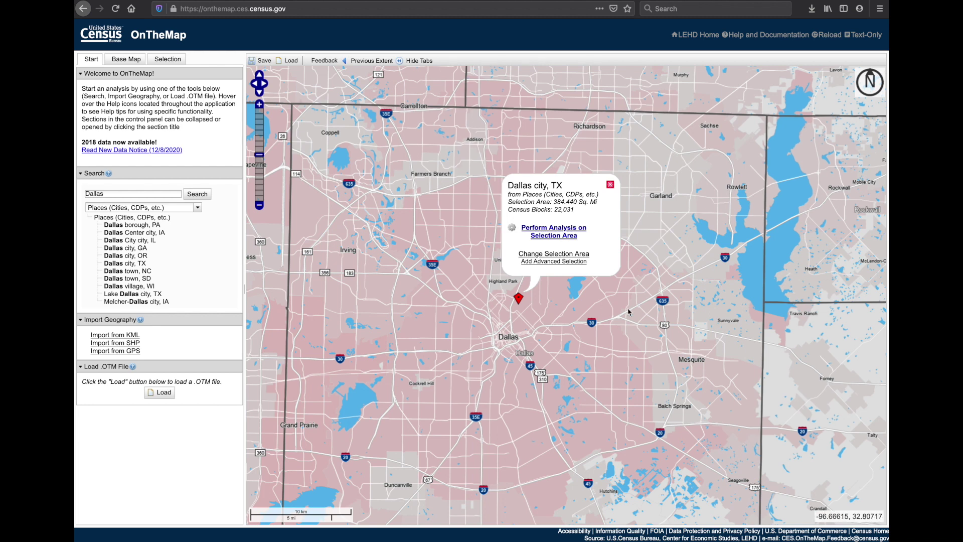
# Display the Dallas city selection outline and start an analysis on that selection area.
pyautogui.click(168, 60)
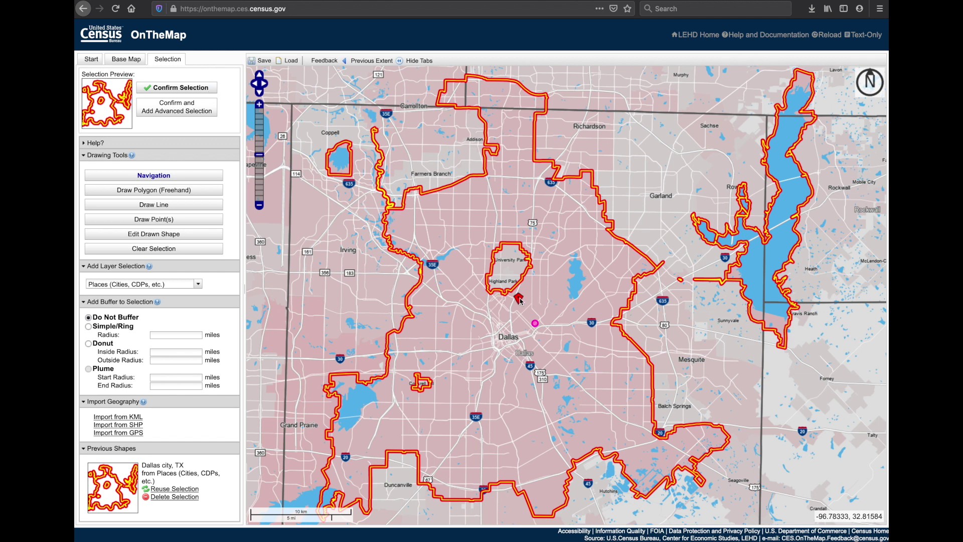
pyautogui.click(519, 299)
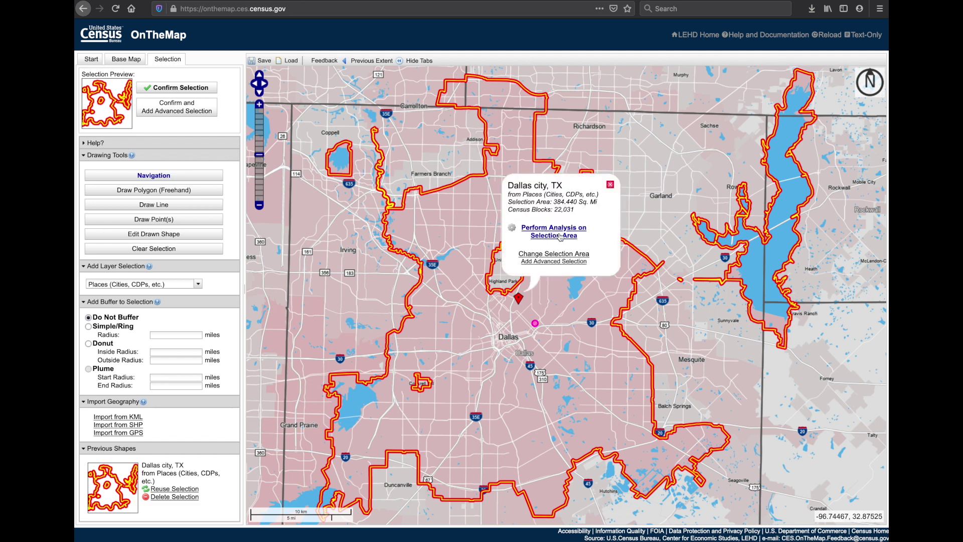
pyautogui.click(560, 240)
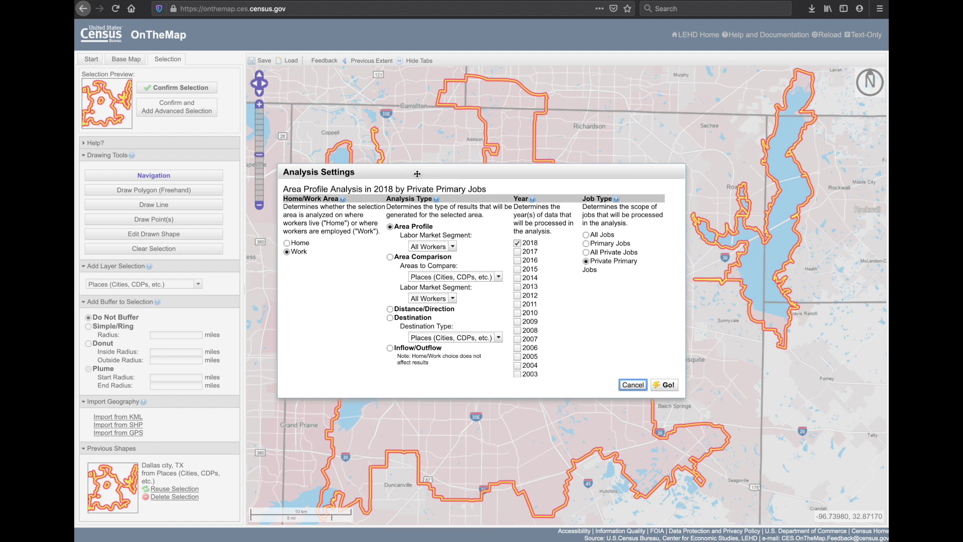
pyautogui.click(302, 248)
pyautogui.click(449, 250)
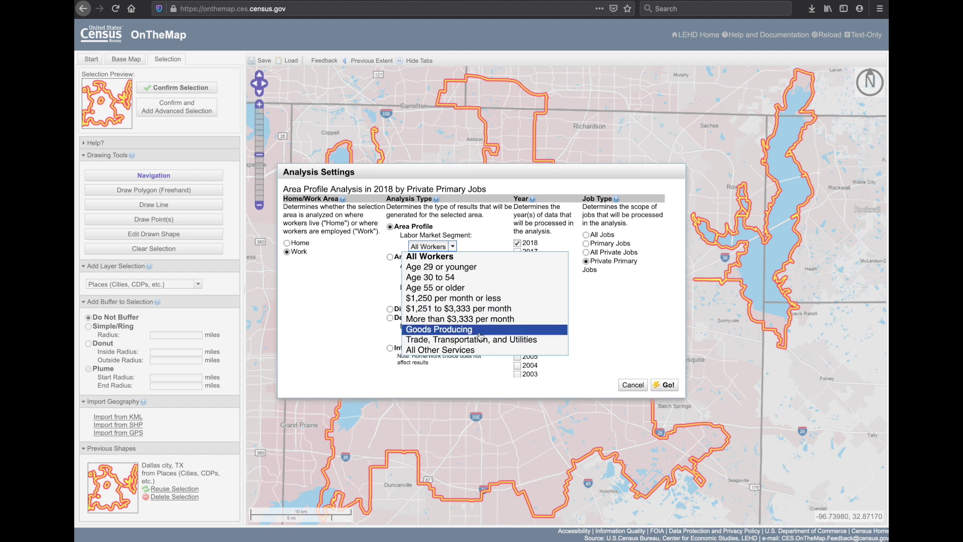
pyautogui.click(496, 256)
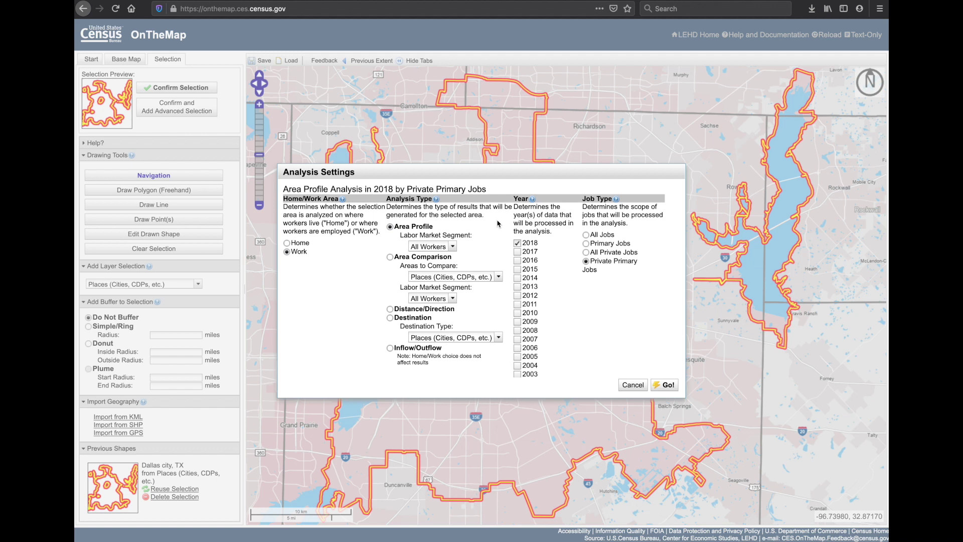
# Add the years 2012 through 2017 to the area profile analysis alongside 2018.
pyautogui.click(517, 251)
pyautogui.click(517, 260)
pyautogui.click(517, 270)
pyautogui.click(517, 278)
pyautogui.click(517, 288)
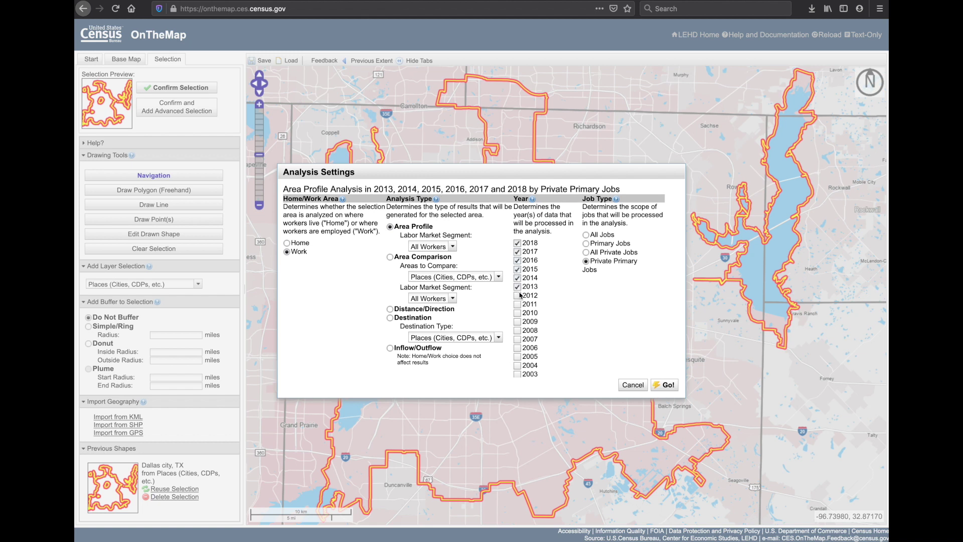
pyautogui.click(518, 295)
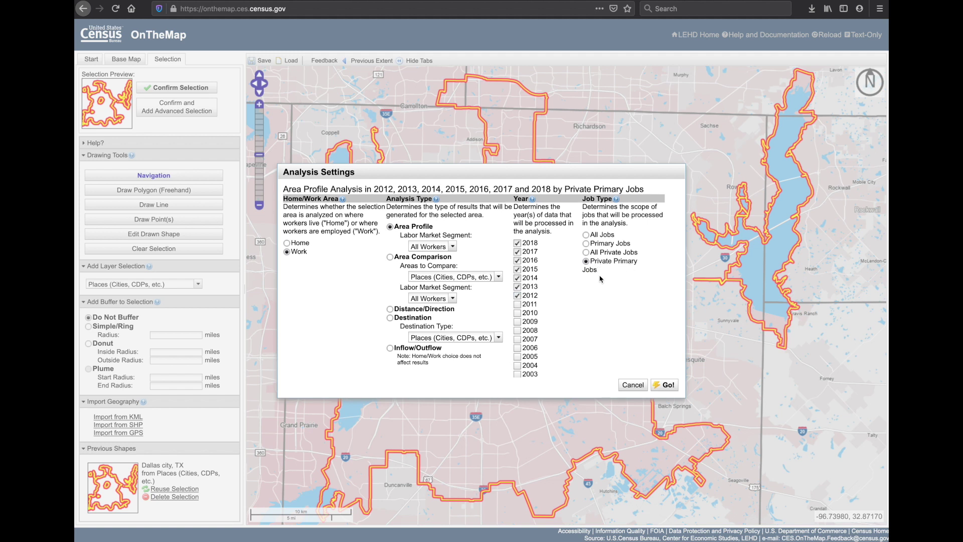
# Set the job type to All Jobs and run the work area profile analysis for Dallas.
pyautogui.click(586, 235)
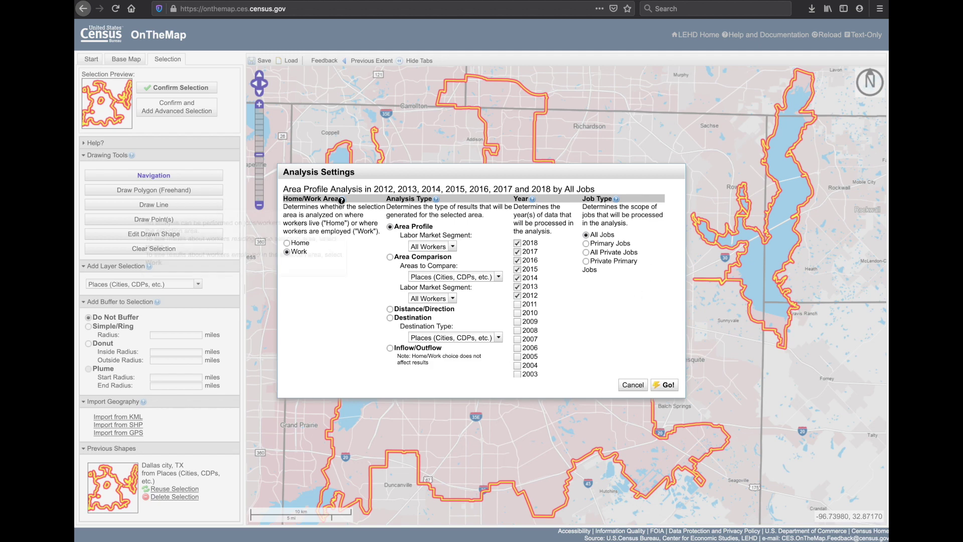
pyautogui.moveTo(341, 199)
pyautogui.moveTo(438, 200)
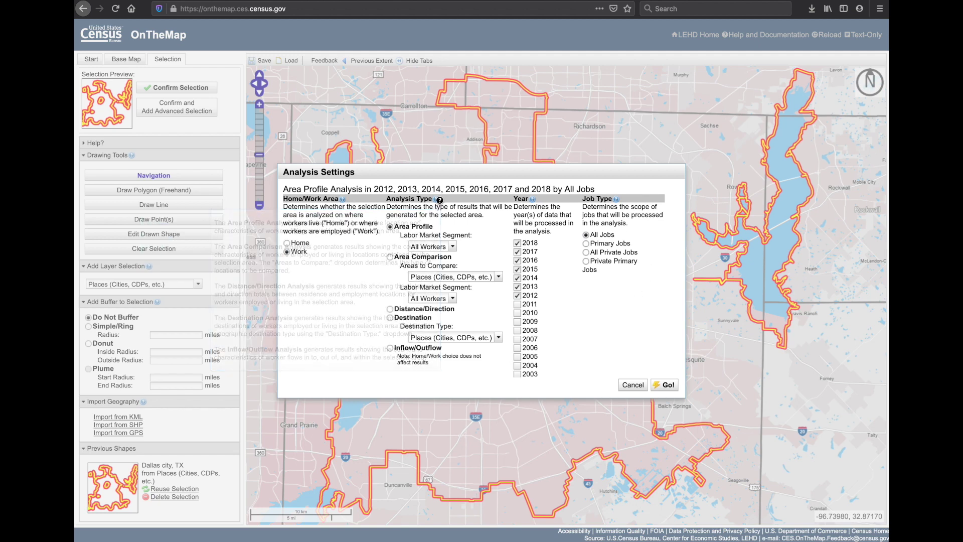
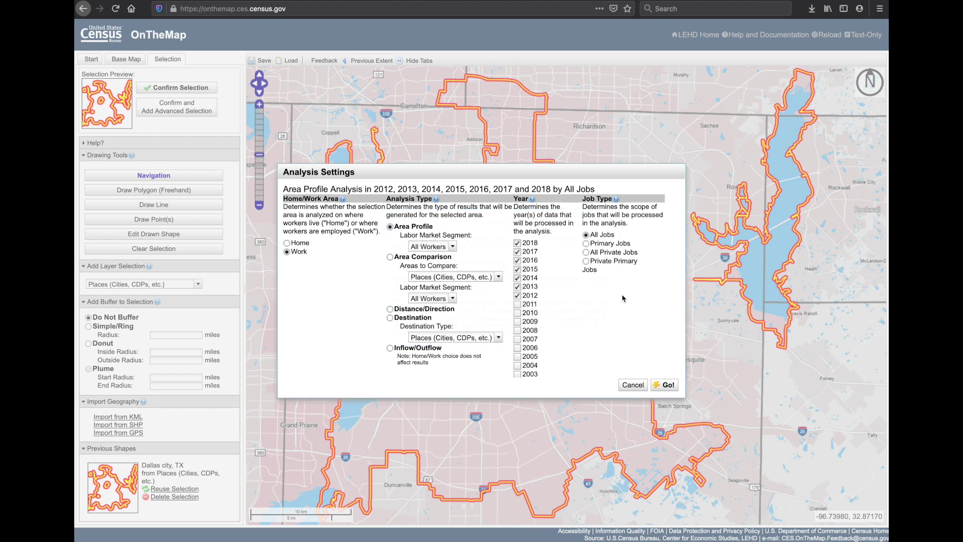
pyautogui.click(669, 385)
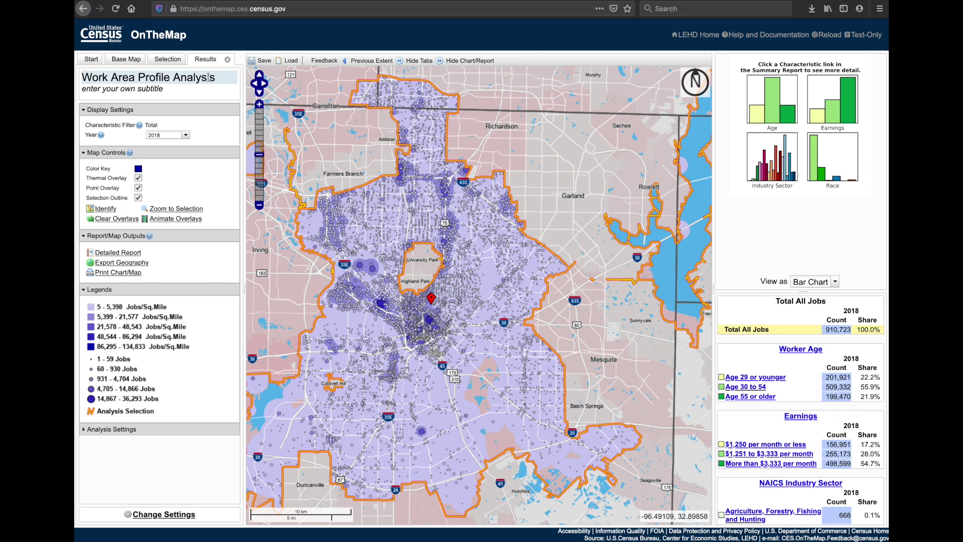
pyautogui.click(167, 78)
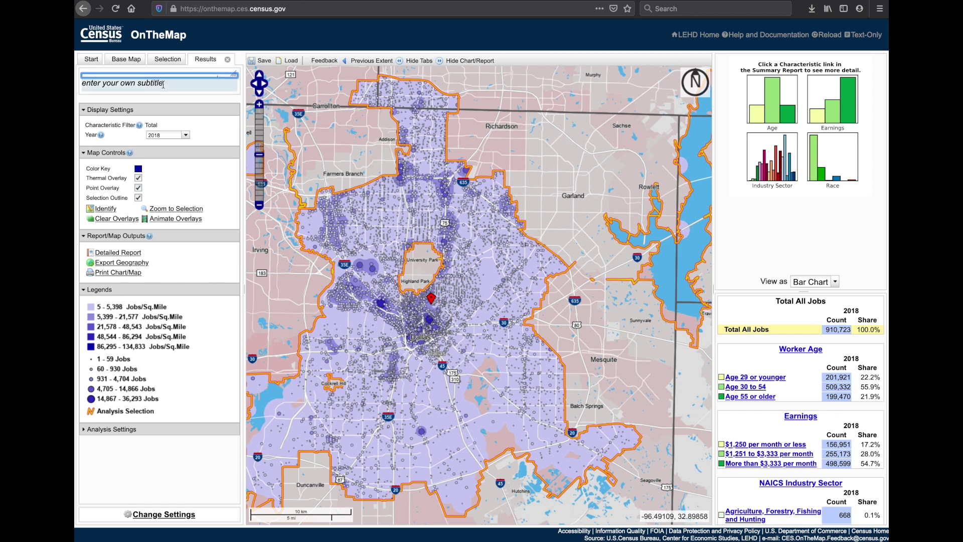
pyautogui.click(162, 85)
pyautogui.press('Return')
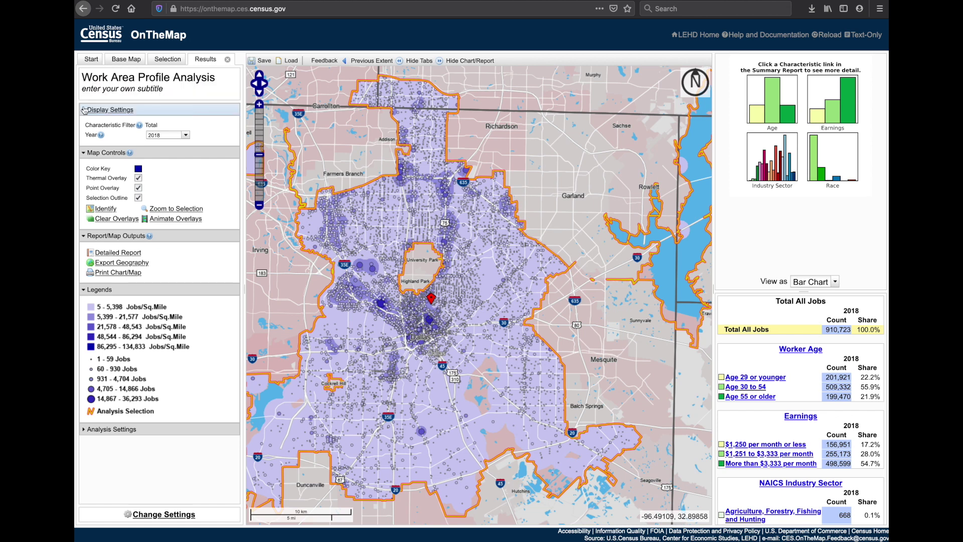
# Check which years are available for displaying the work area profile results.
pyautogui.click(168, 135)
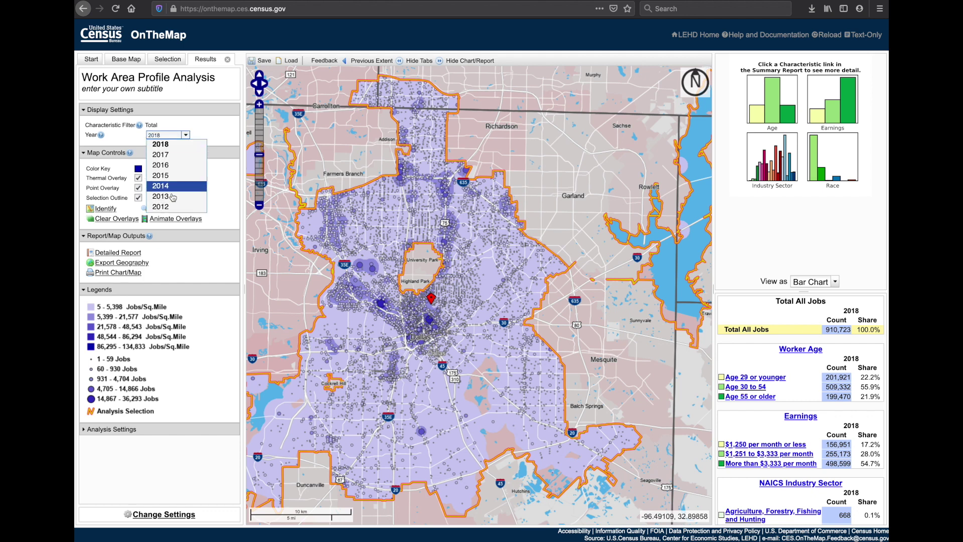
pyautogui.click(210, 135)
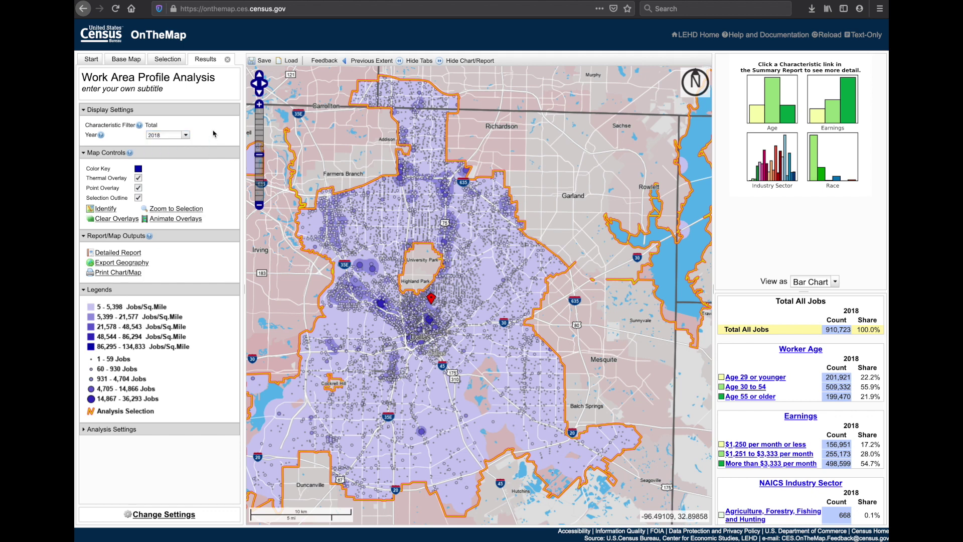
# Turn the map's thermal overlay off and back on, and do the same with the point overlay.
pyautogui.click(138, 179)
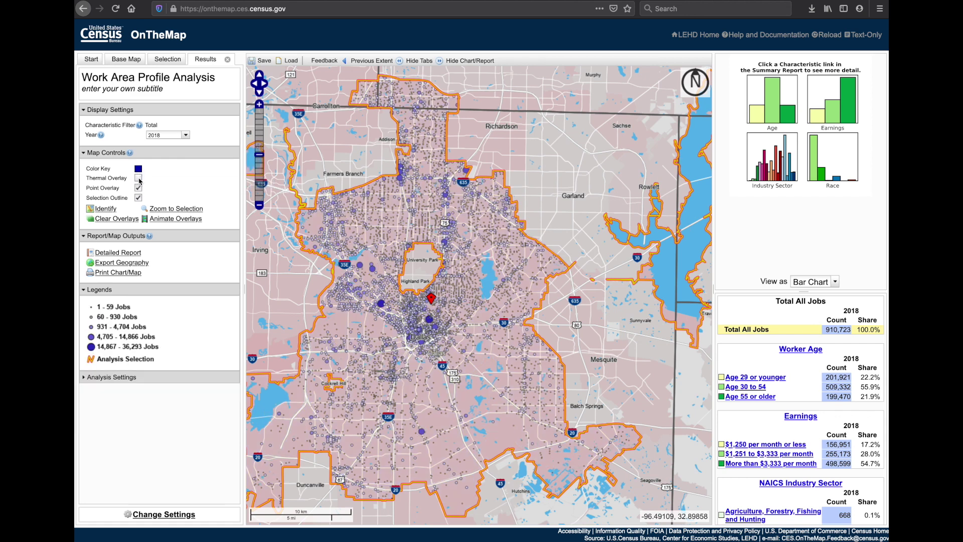
pyautogui.click(139, 180)
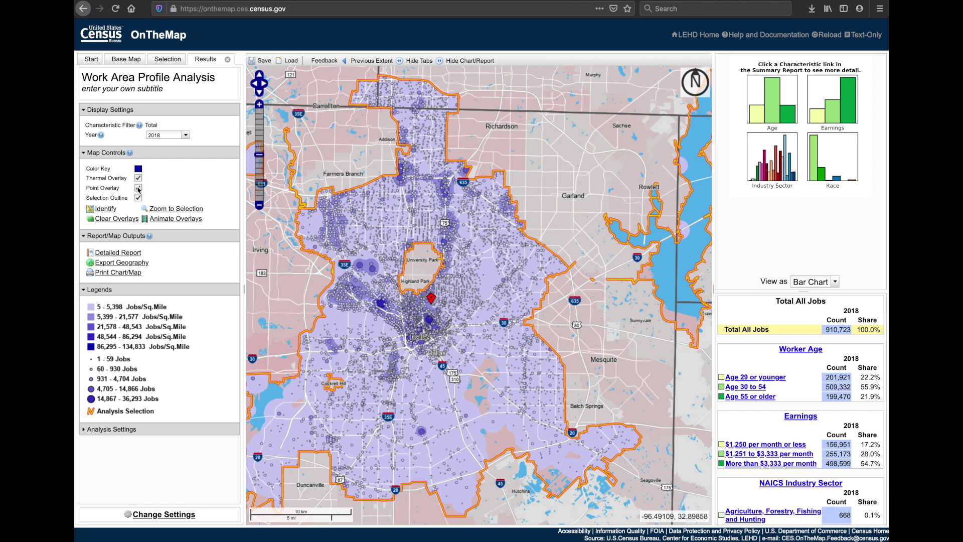
pyautogui.click(139, 188)
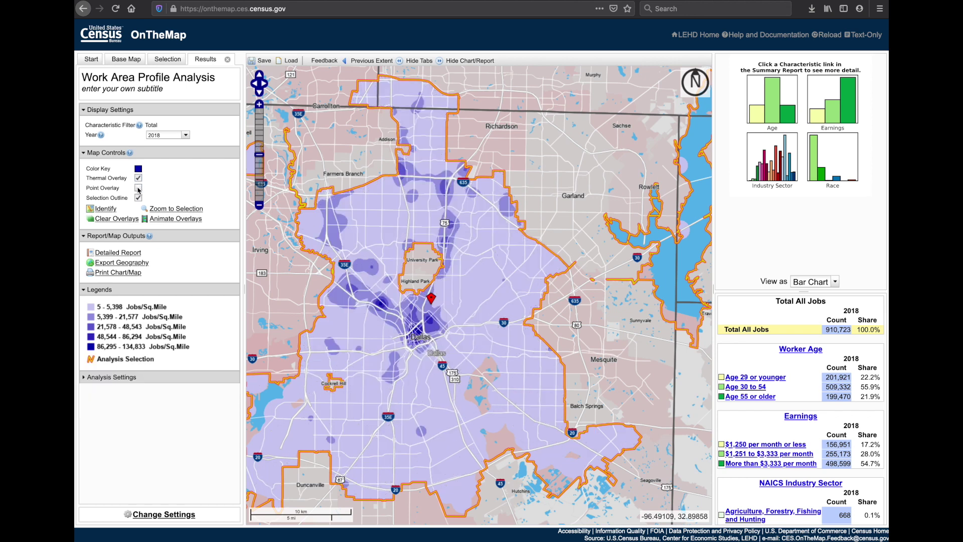
pyautogui.click(138, 188)
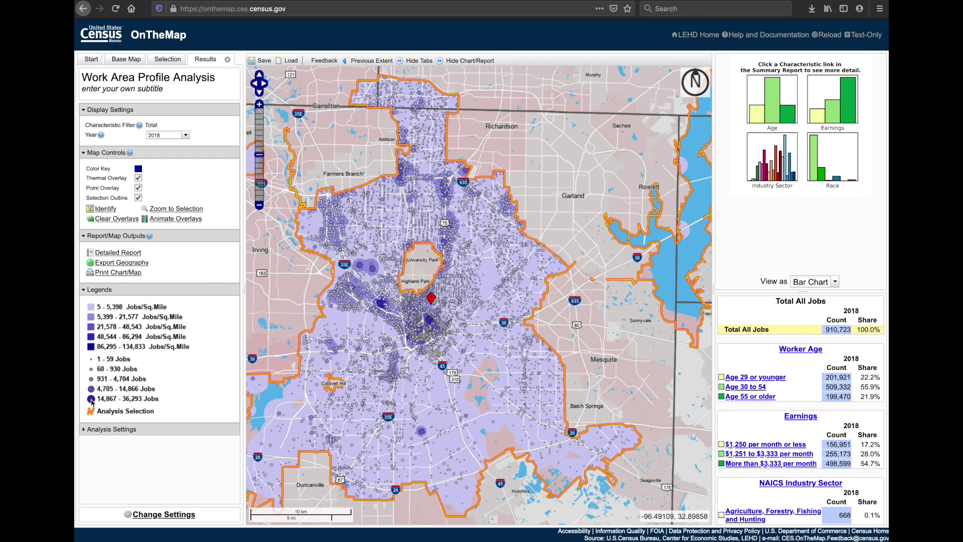
# Show the analysis settings details and switch the report charts to Pie Chart.
pyautogui.click(86, 431)
pyautogui.scroll(-1, 128, 430)
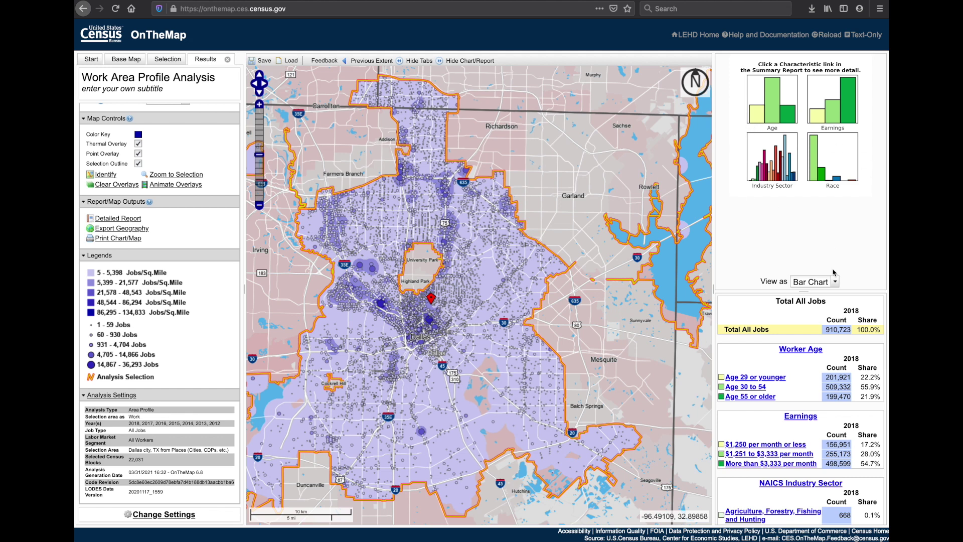
pyautogui.click(831, 284)
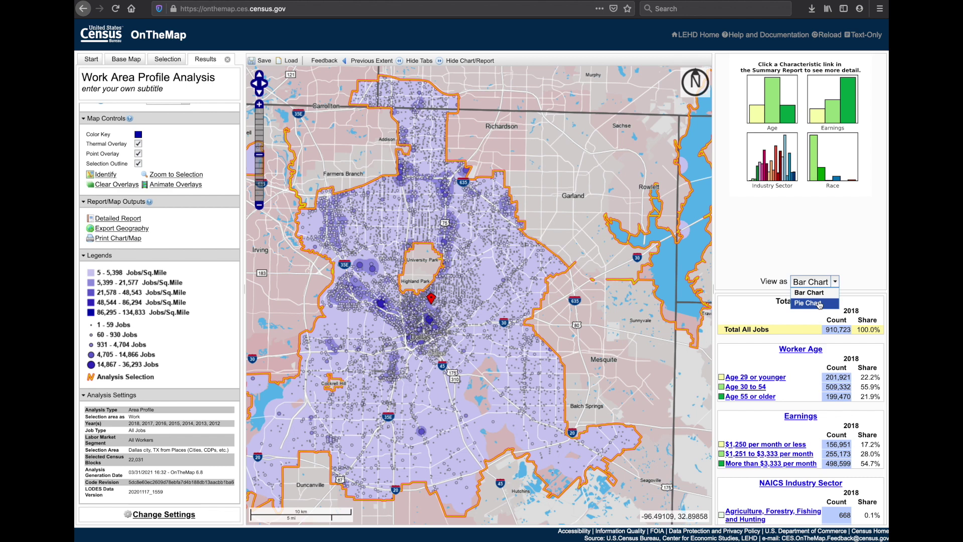
pyautogui.click(819, 303)
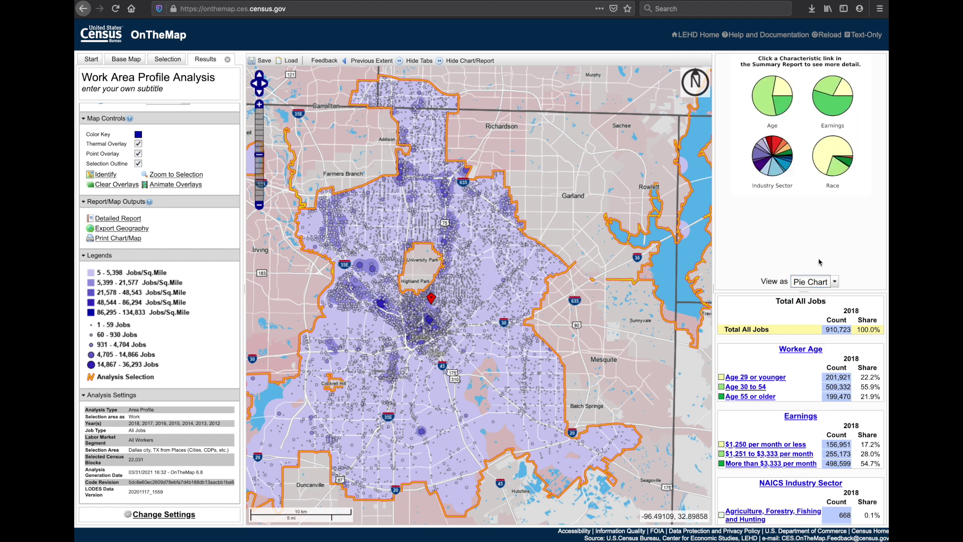
# Review the 2018 summary report from total jobs, worker age and earnings through industry sector, race, ethnicity, educational attainment and sex.
pyautogui.scroll(-1, 826, 313)
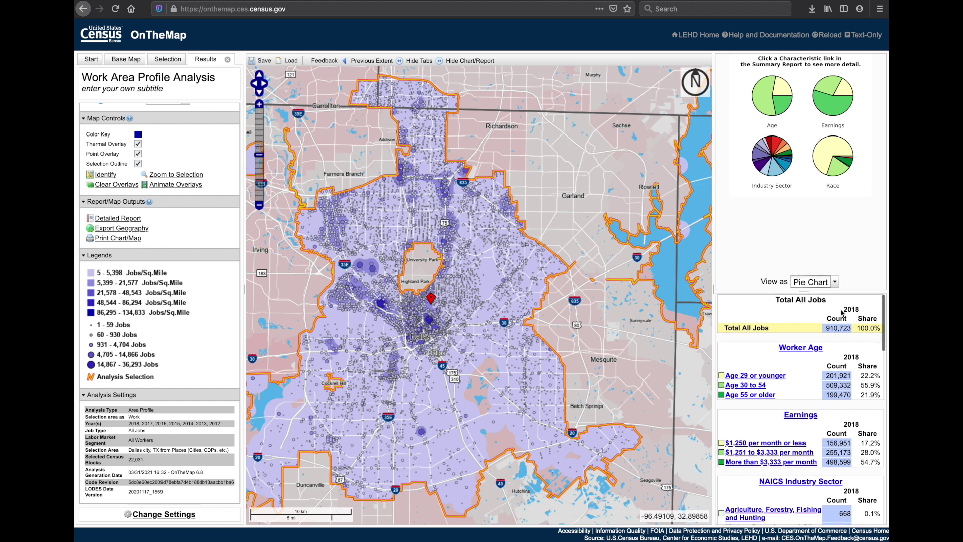
pyautogui.moveTo(843, 310); pyautogui.dragTo(865, 312)
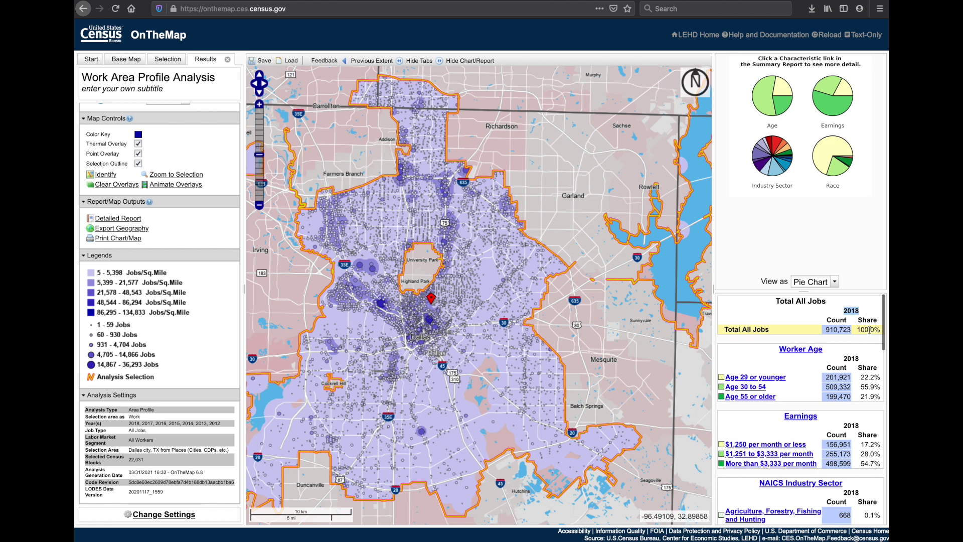
pyautogui.scroll(-1, 754, 345)
pyautogui.scroll(-1, 755, 345)
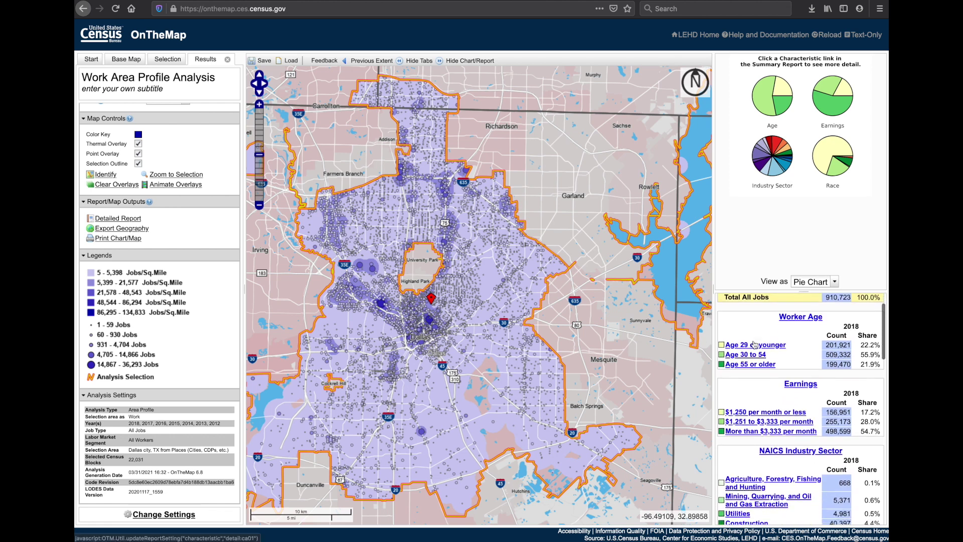
pyautogui.scroll(-3, 787, 325)
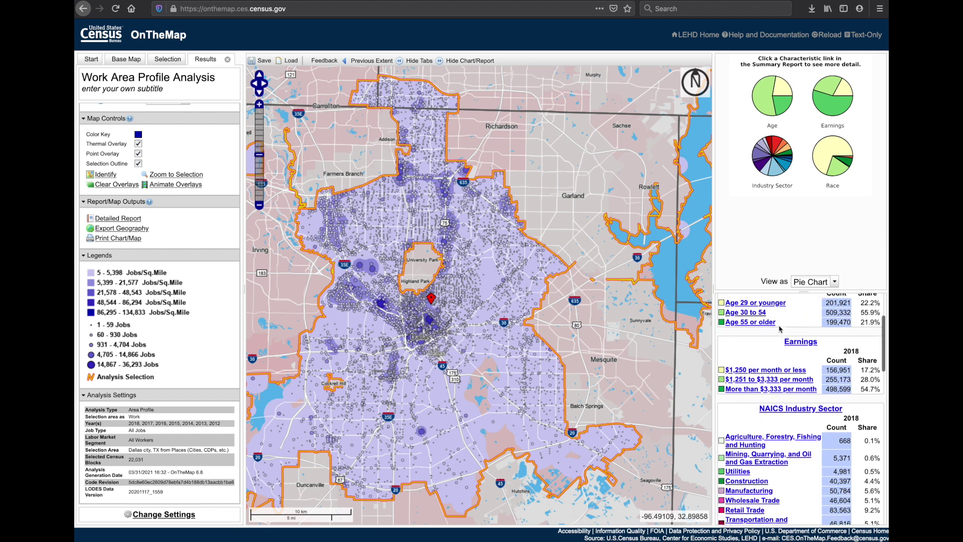
pyautogui.scroll(-1, 791, 393)
pyautogui.scroll(-2, 790, 392)
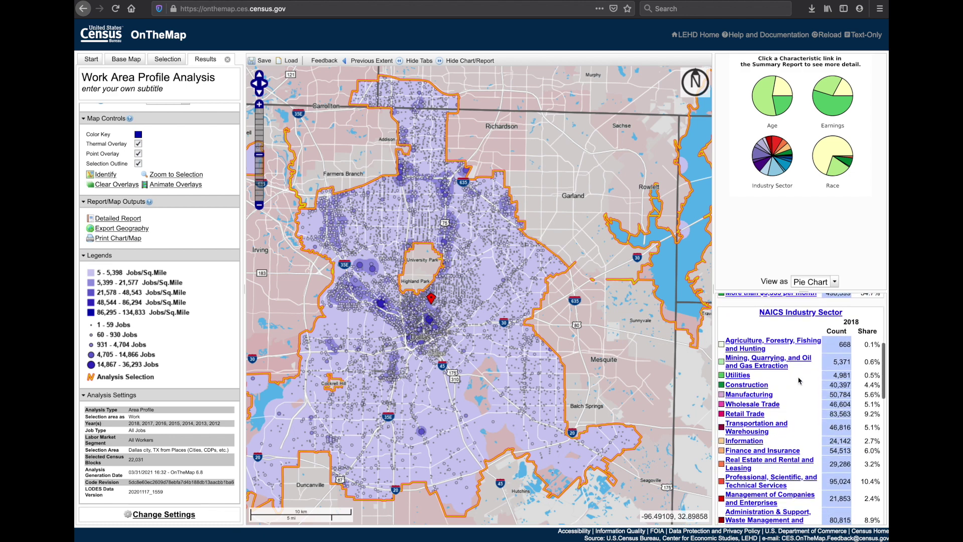
pyautogui.scroll(-3, 763, 346)
pyautogui.scroll(-9, 763, 346)
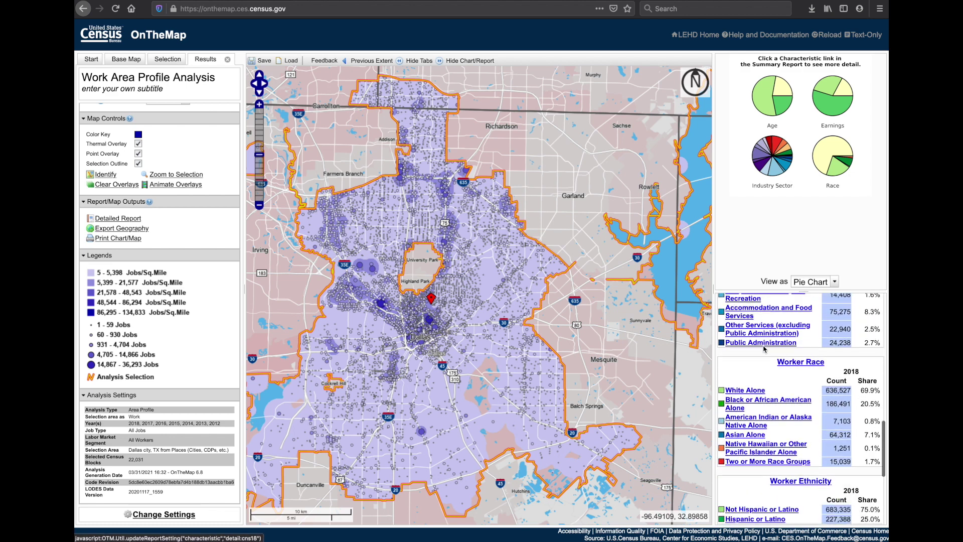
pyautogui.scroll(-1, 764, 348)
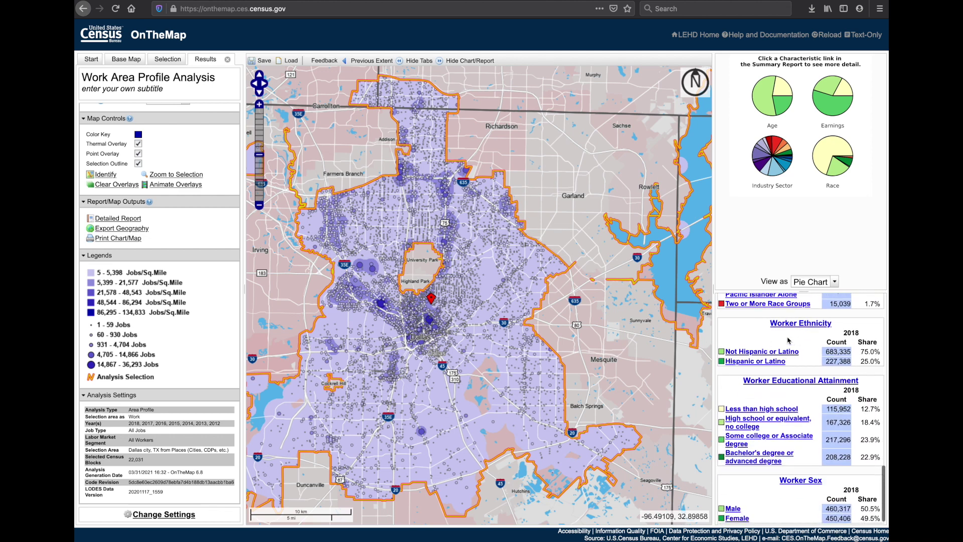
pyautogui.scroll(-1, 747, 371)
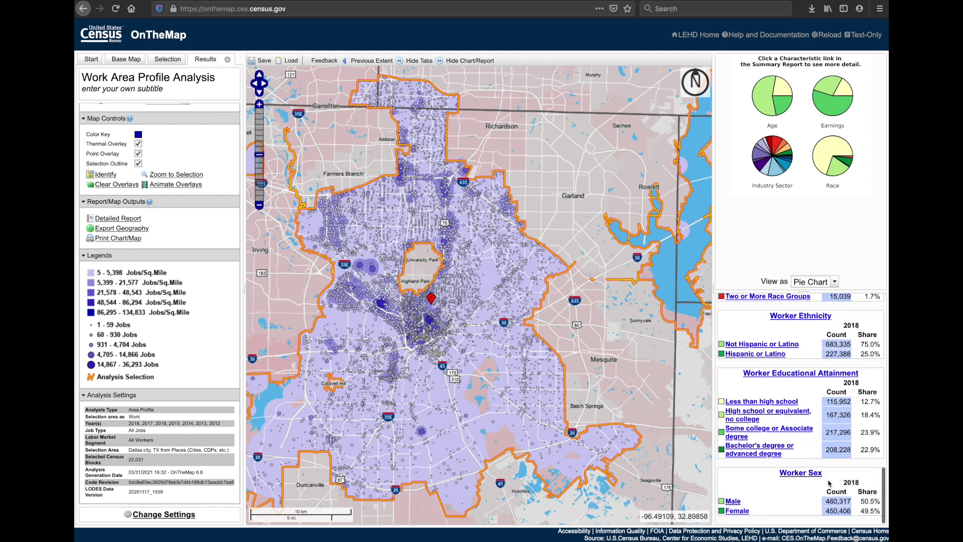
pyautogui.scroll(1, 740, 481)
pyautogui.scroll(8, 740, 481)
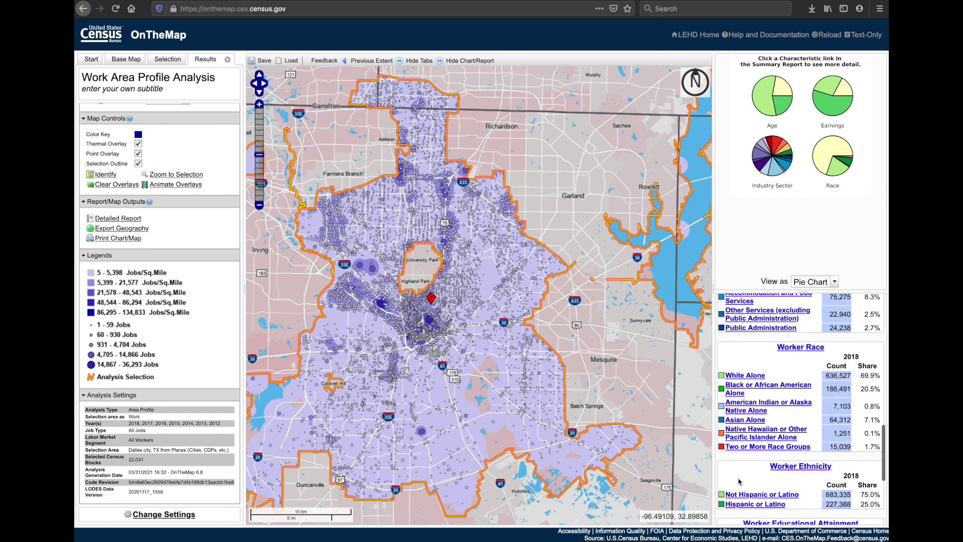
pyautogui.scroll(10, 739, 481)
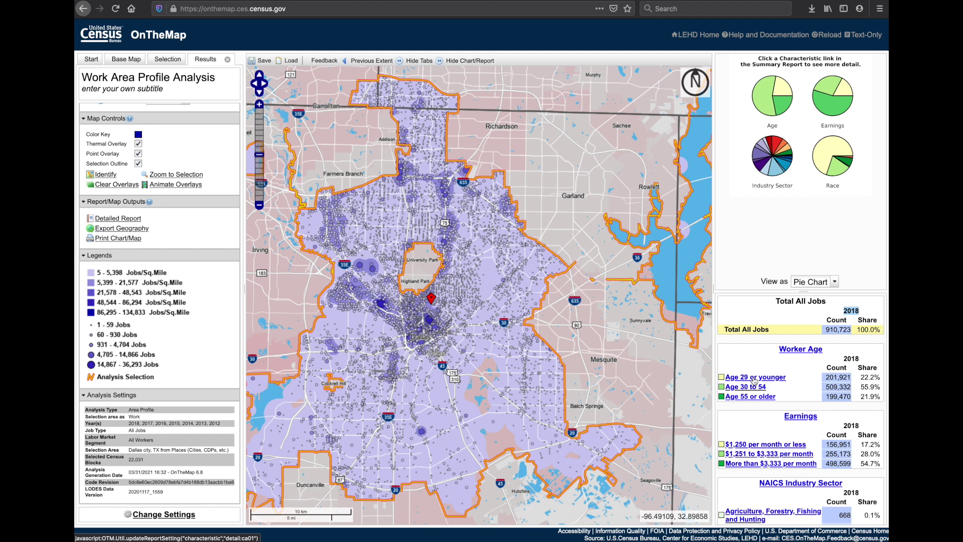
# Filter the map and report to workers aged 29 or younger, and reset the report table to all jobs.
pyautogui.click(780, 380)
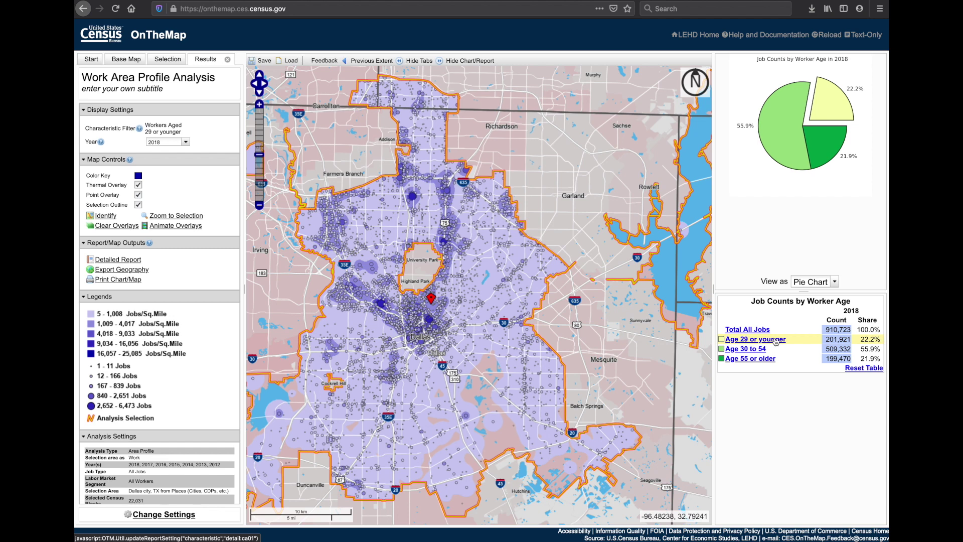
pyautogui.click(864, 368)
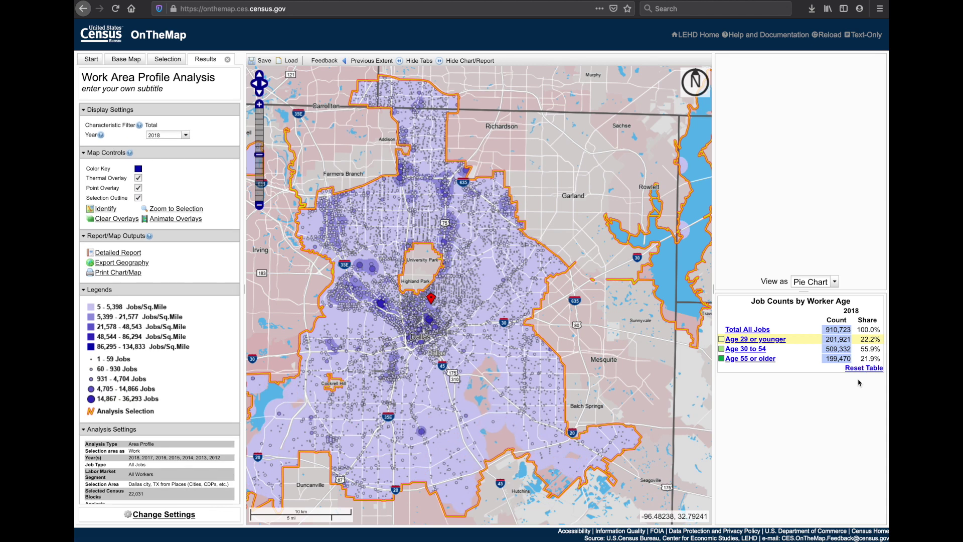